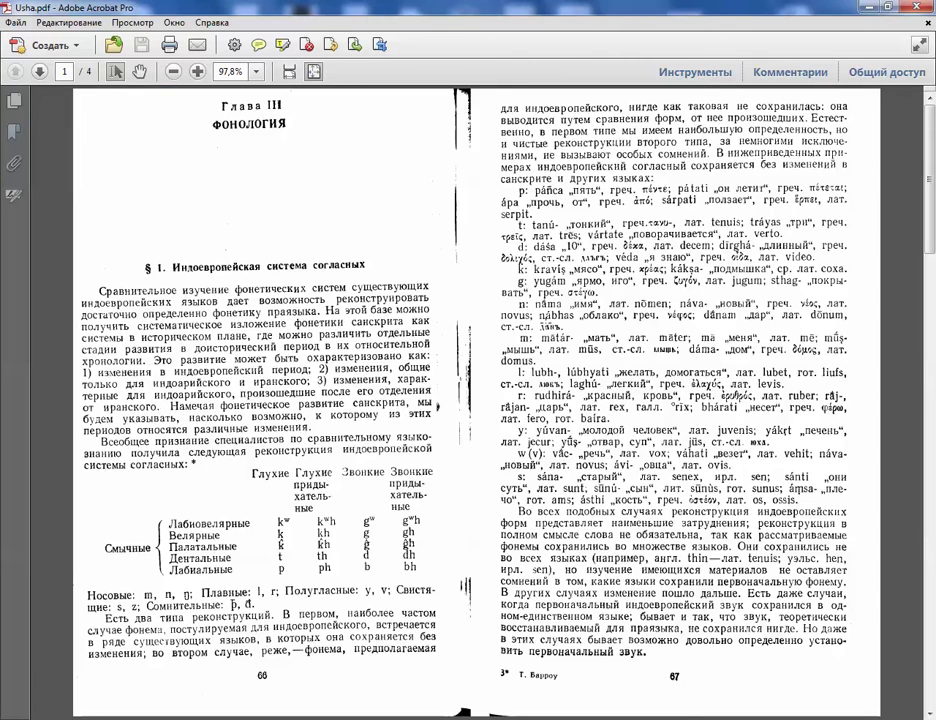
# Try to select all text on the scanned pages to check whether the PDF contains a text layer
pyautogui.hotkey('ctrl', 'a')
pyautogui.click(377, 150)
pyautogui.hotkey('ctrl', 'a')
pyautogui.click(291, 216)
pyautogui.press('pagedown')
pyautogui.press('pageup')
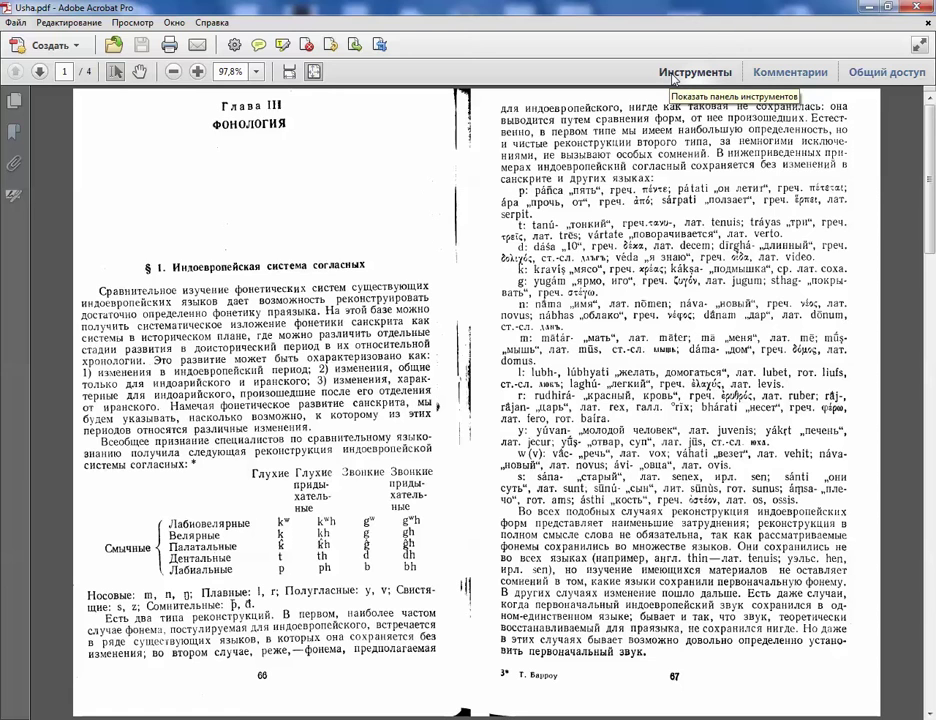
# Start text recognition for the current file and open its recognition settings for editing
pyautogui.click(673, 75)
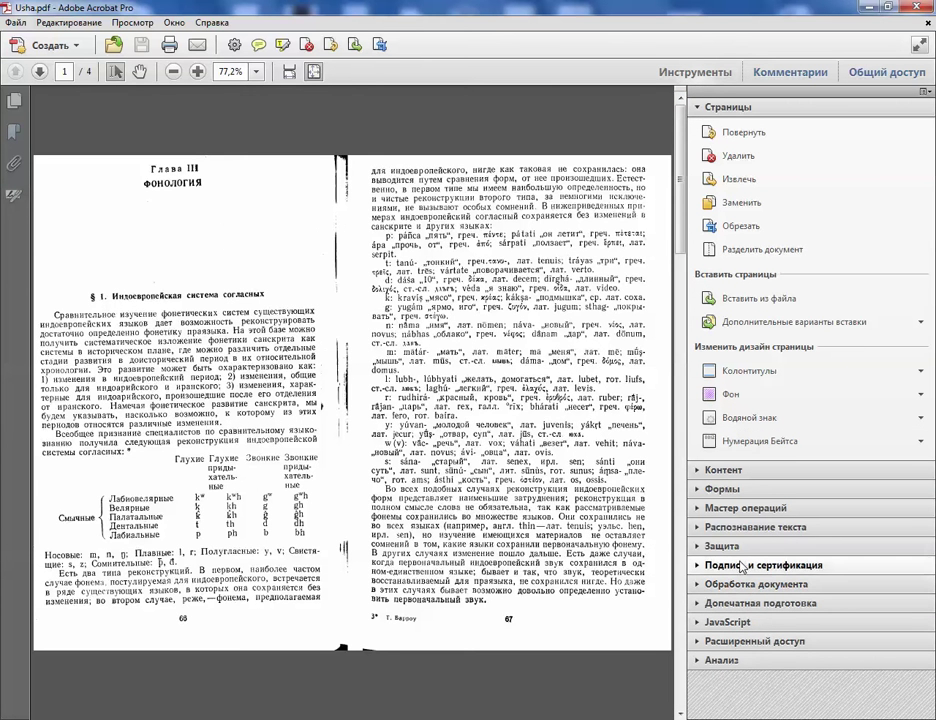
pyautogui.click(755, 526)
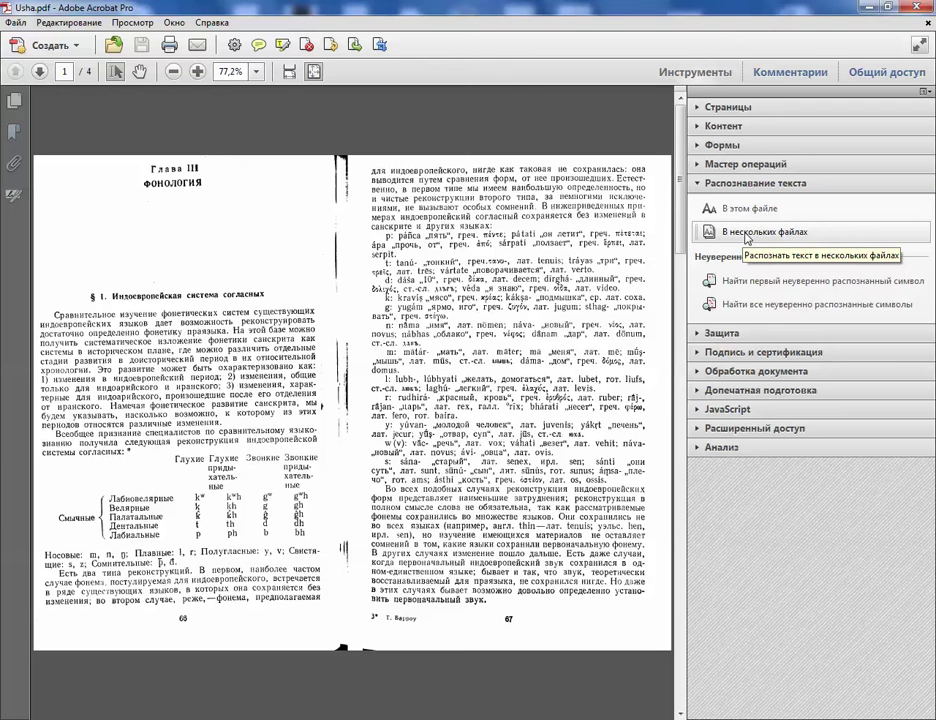
pyautogui.click(752, 208)
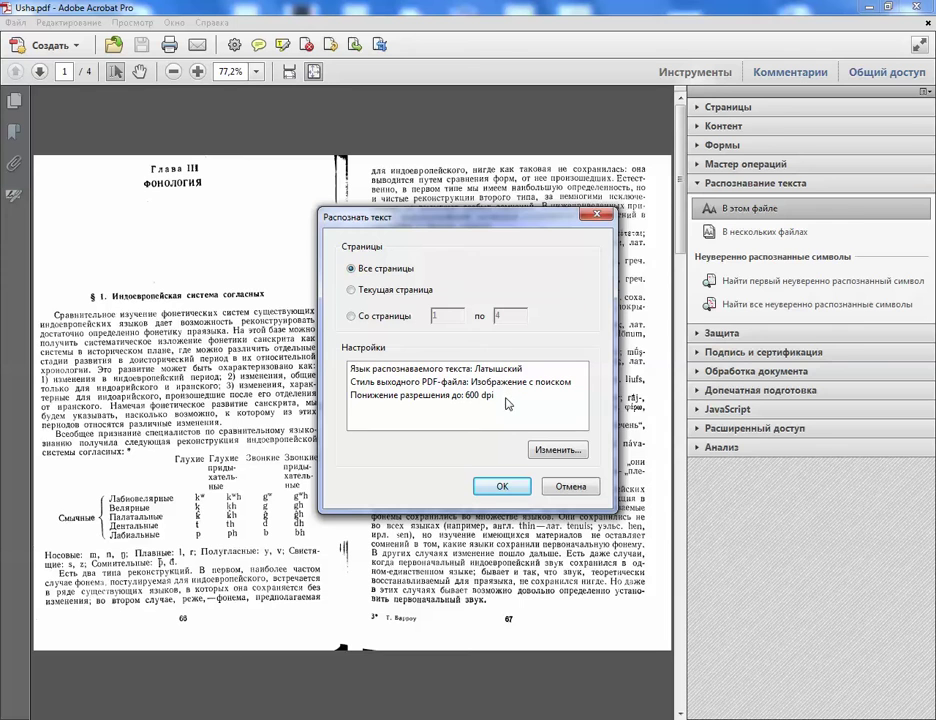
pyautogui.moveTo(424, 222); pyautogui.dragTo(651, 209)
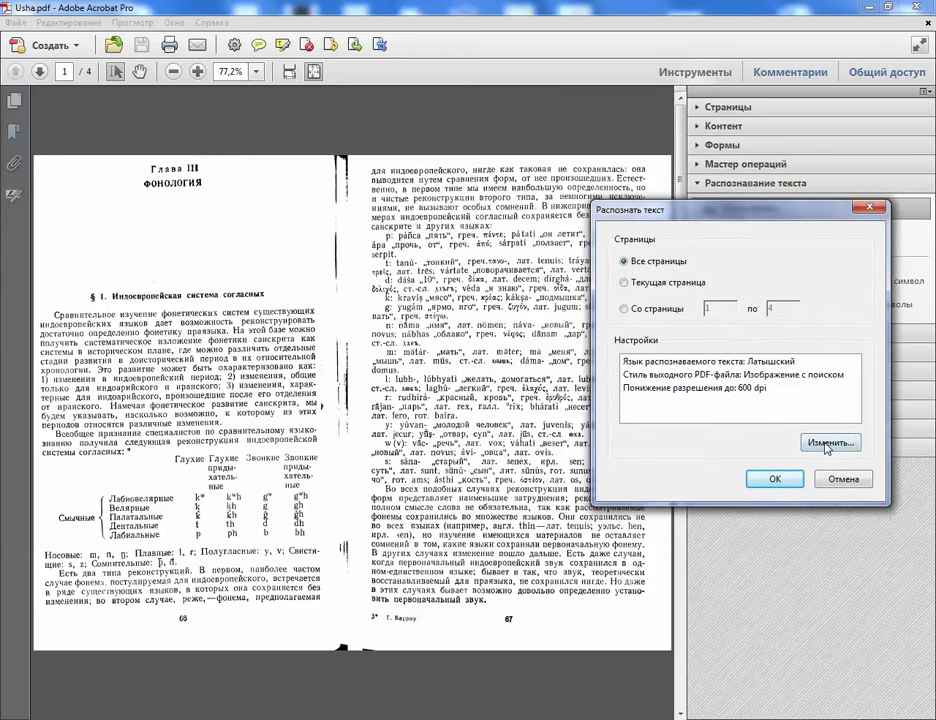
pyautogui.click(828, 443)
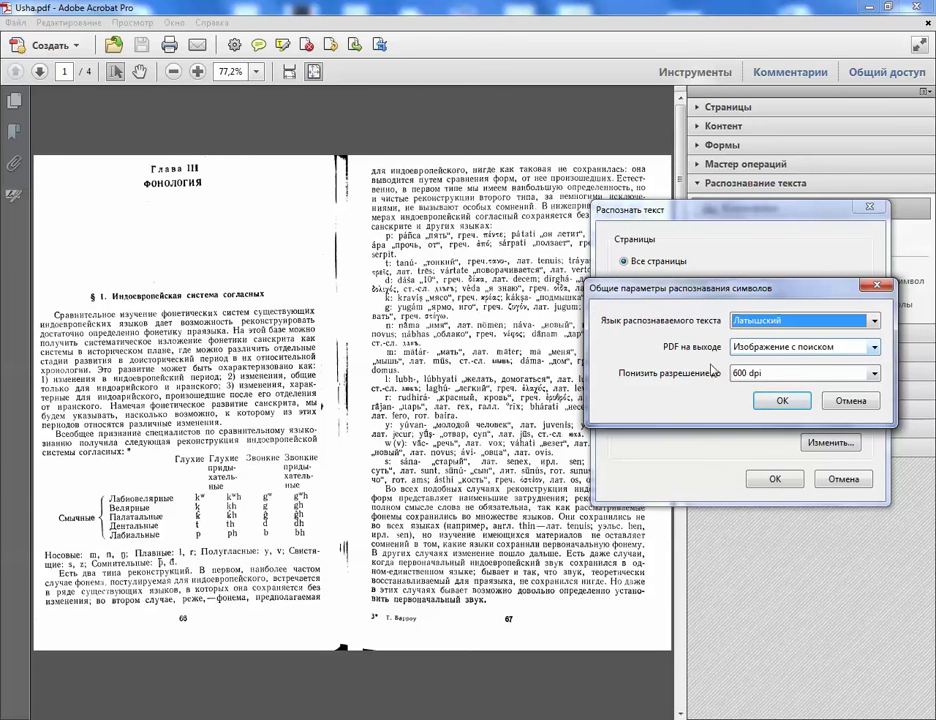
# Set the recognition language to Russian (Русский) and run text recognition on all pages
pyautogui.click(818, 322)
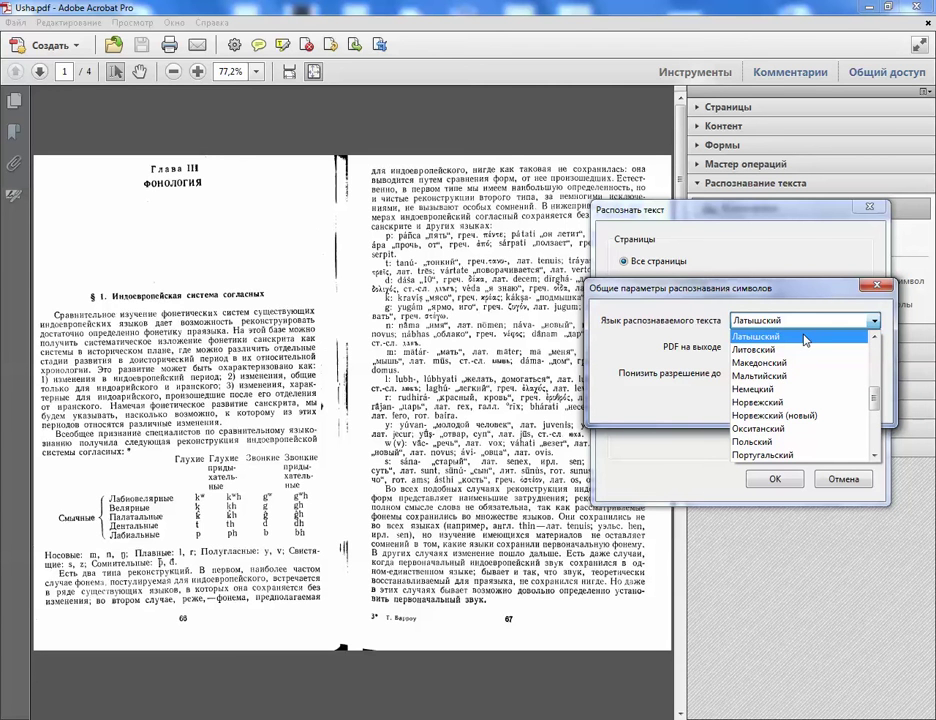
pyautogui.click(805, 337)
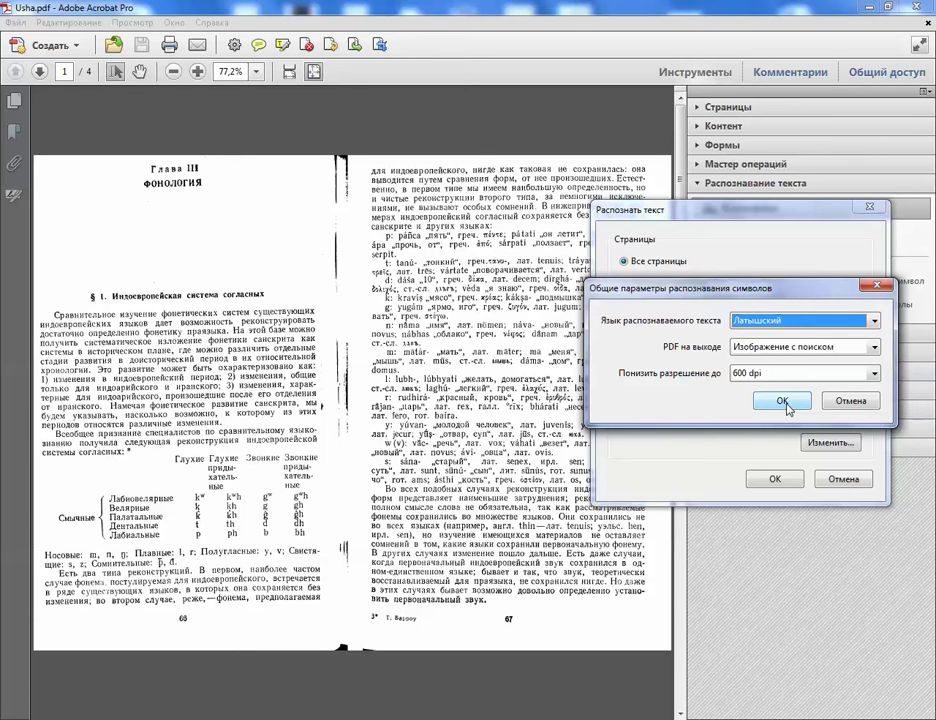
pyautogui.click(874, 320)
pyautogui.moveTo(873, 383)
pyautogui.mouseDown()
pyautogui.moveTo(873, 345)
pyautogui.moveTo(873, 440)
pyautogui.moveTo(873, 397)
pyautogui.mouseUp()
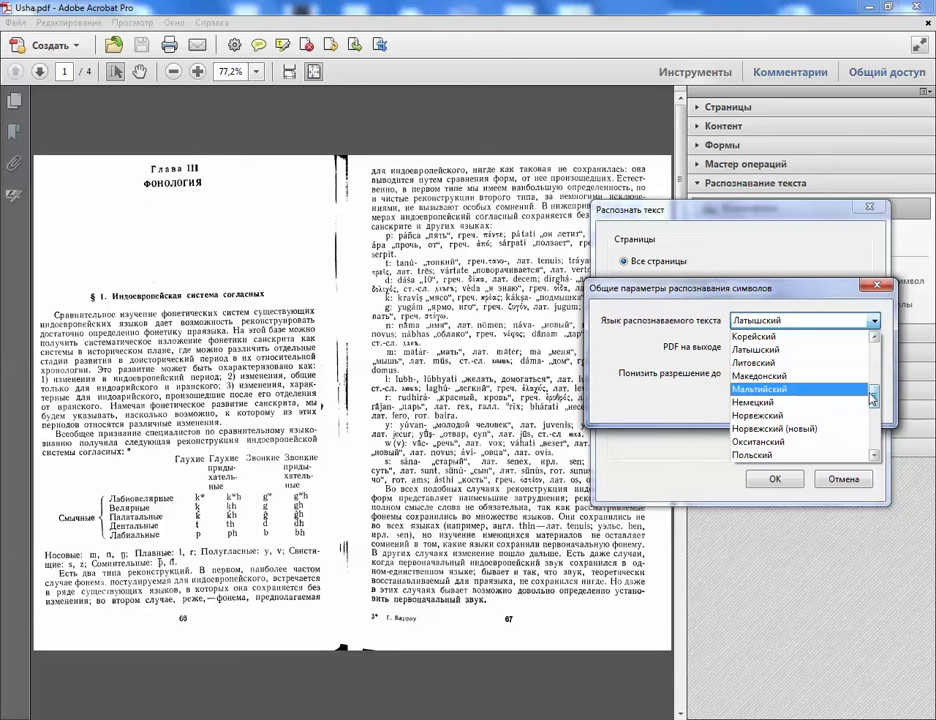
pyautogui.moveTo(873, 387); pyautogui.dragTo(873, 420)
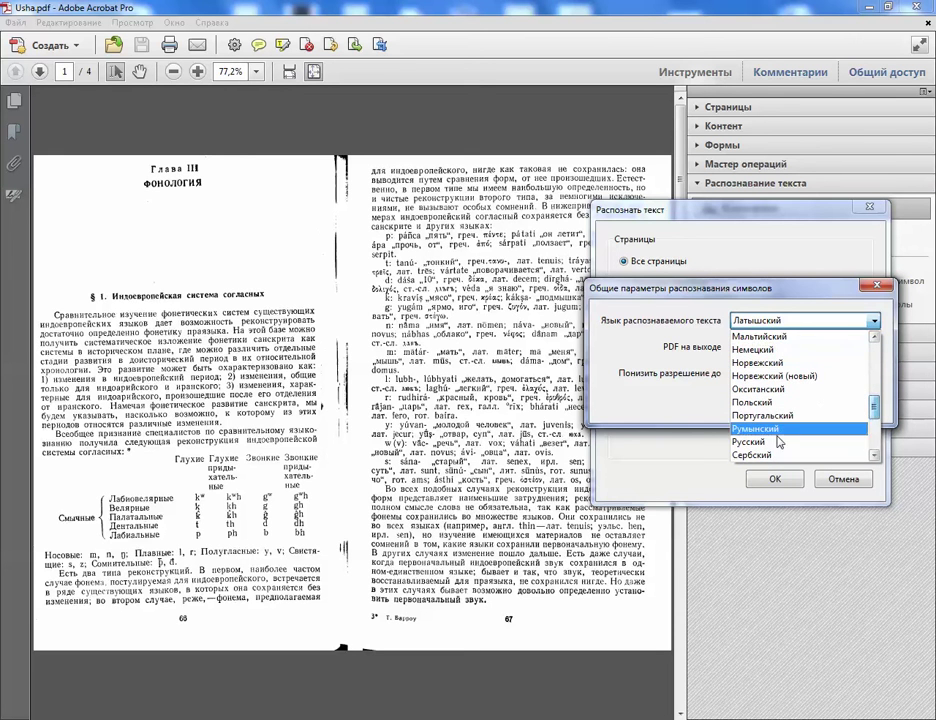
pyautogui.click(771, 440)
pyautogui.click(781, 401)
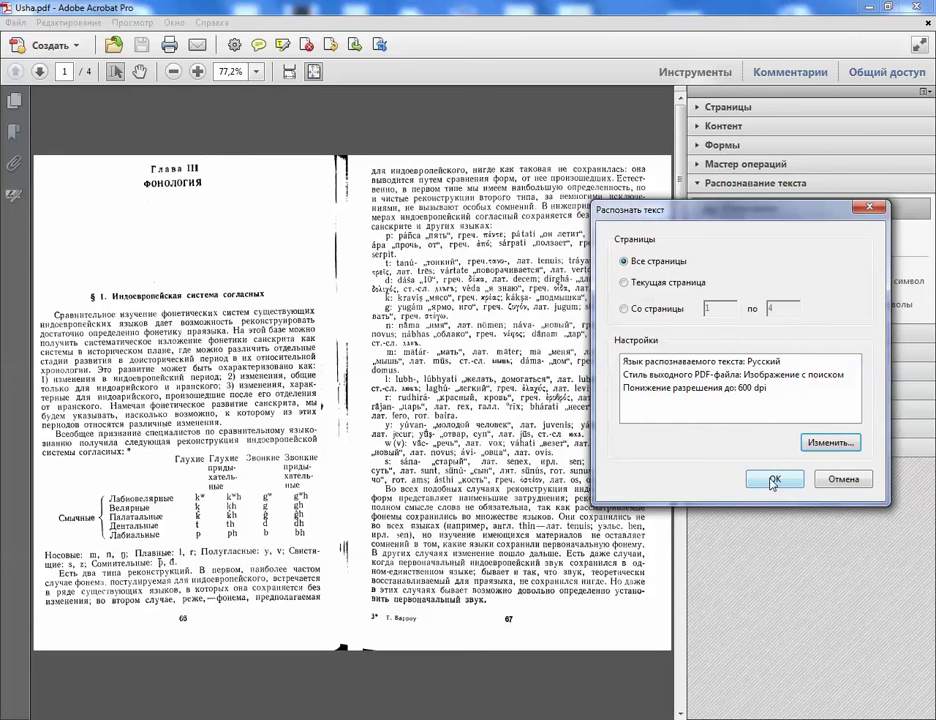
pyautogui.click(774, 479)
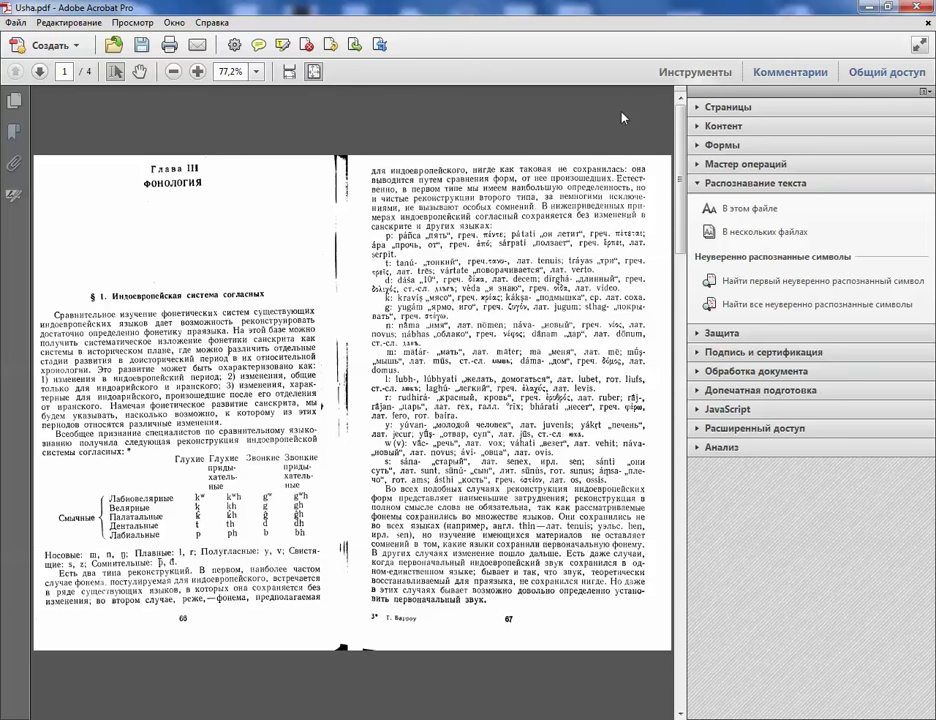
# Hide the tools and highlight «возможно, к» on page 66 and «индоевропейский согласный» on page 67
pyautogui.hotkey('shift', 'F4')
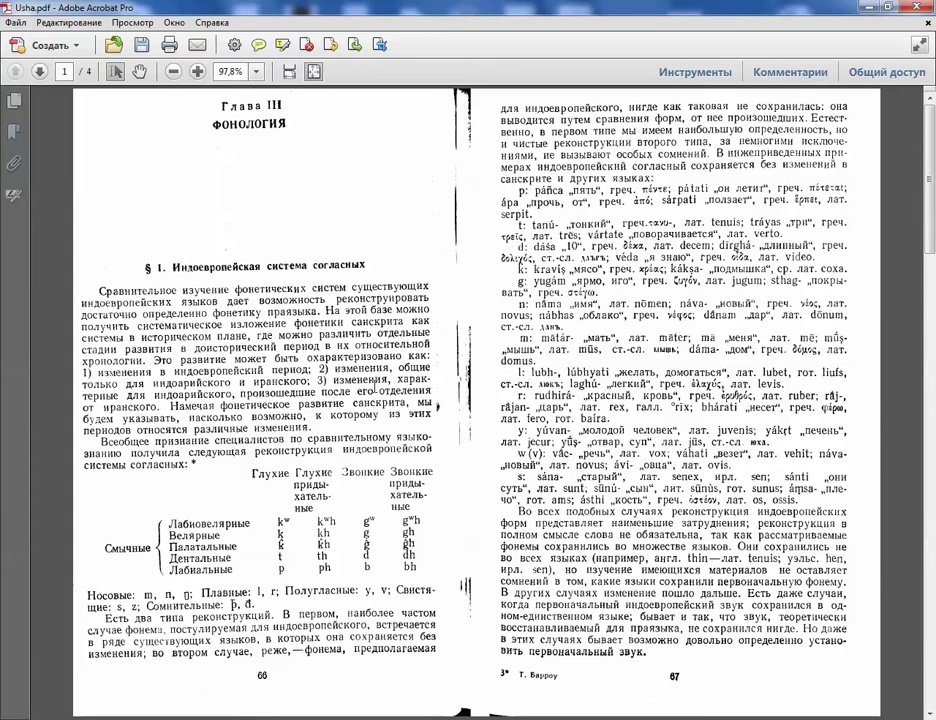
pyautogui.moveTo(548, 550); pyautogui.dragTo(700, 560)
pyautogui.click(638, 600)
pyautogui.click(282, 46)
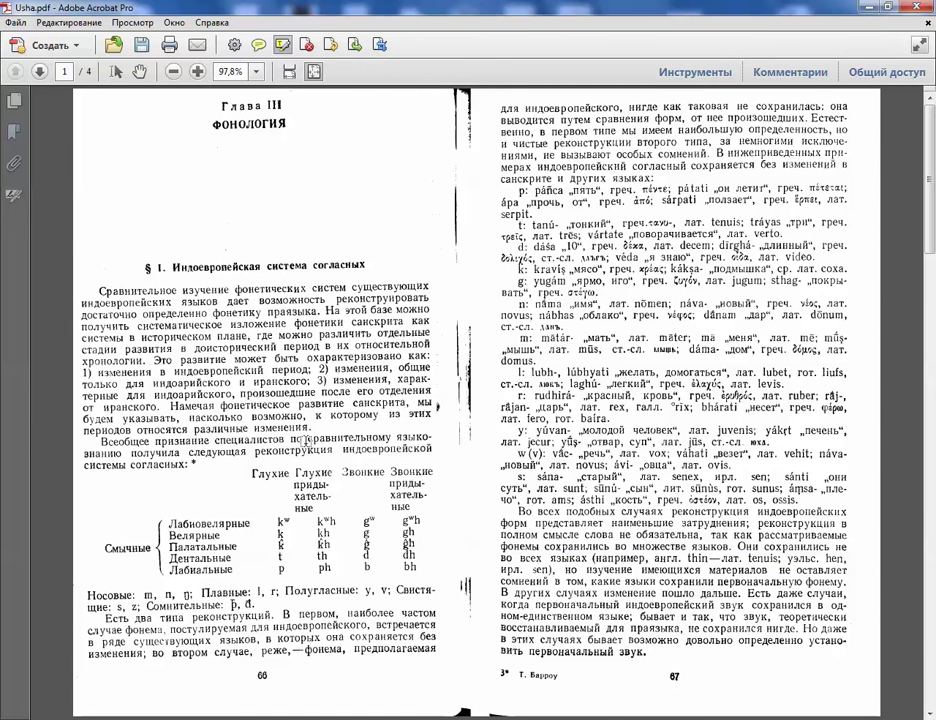
pyautogui.moveTo(251, 415); pyautogui.dragTo(323, 416)
pyautogui.moveTo(537, 166); pyautogui.dragTo(688, 167)
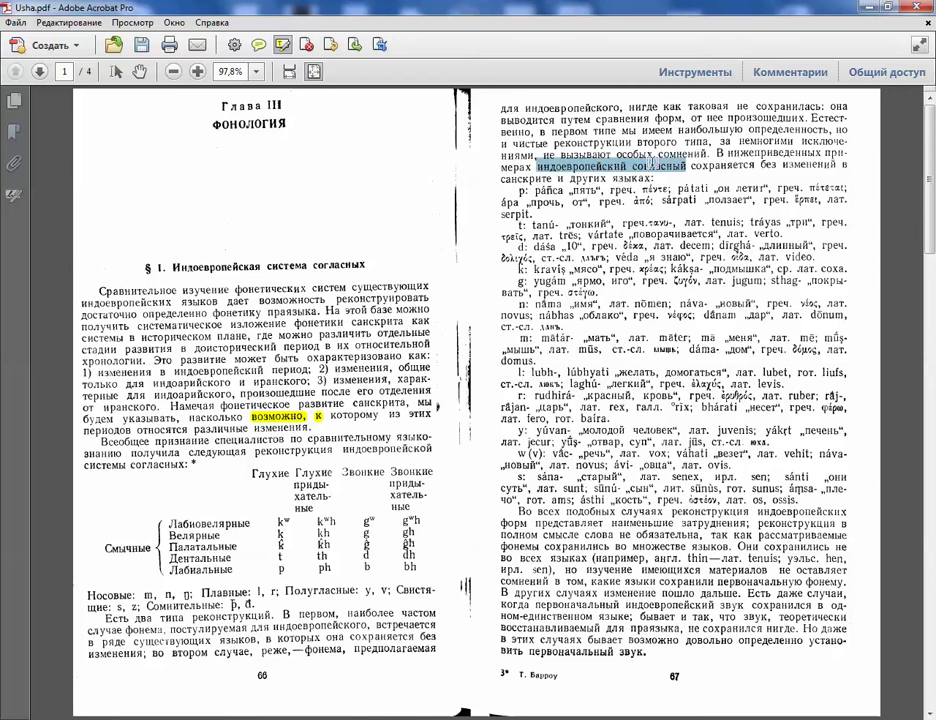
# Highlight «°dhukṣ, °dhrukṣ» on page 69 and the Greek word following «шагать» on page 68
pyautogui.scroll(-3, 652, 345)
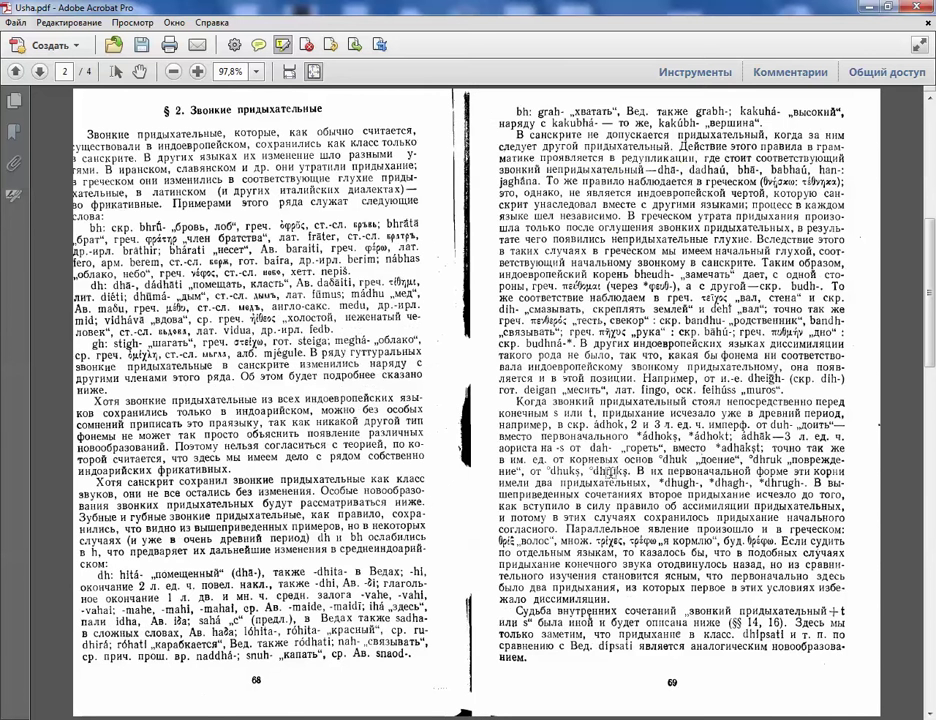
pyautogui.moveTo(549, 472); pyautogui.dragTo(636, 473)
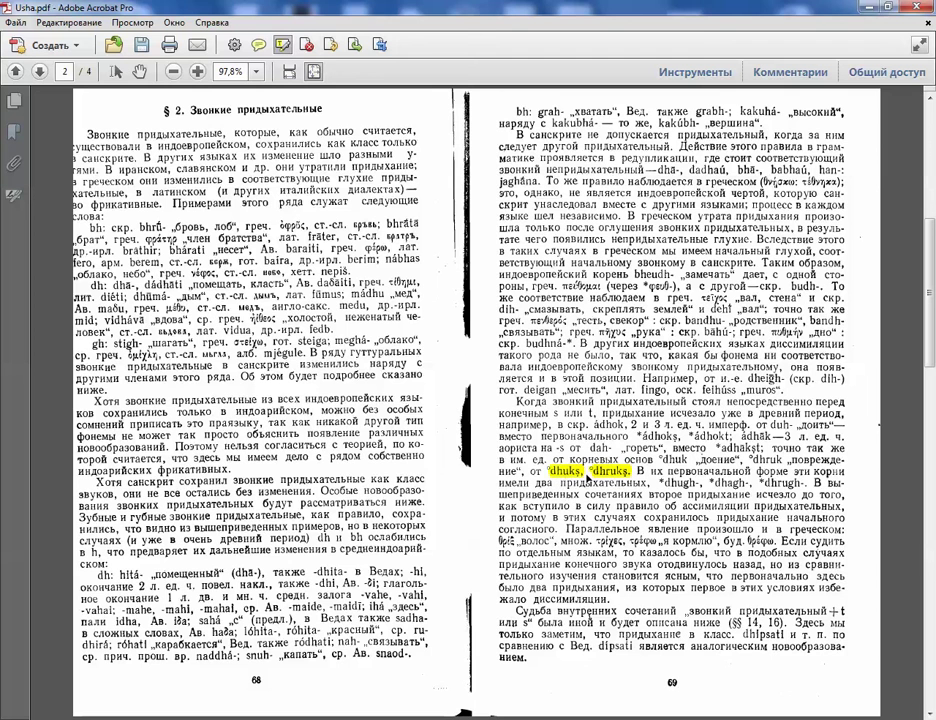
pyautogui.moveTo(233, 341); pyautogui.dragTo(265, 342)
# Search the recognized document for «жел», step through the matches and close the search
pyautogui.scroll(3, 228, 306)
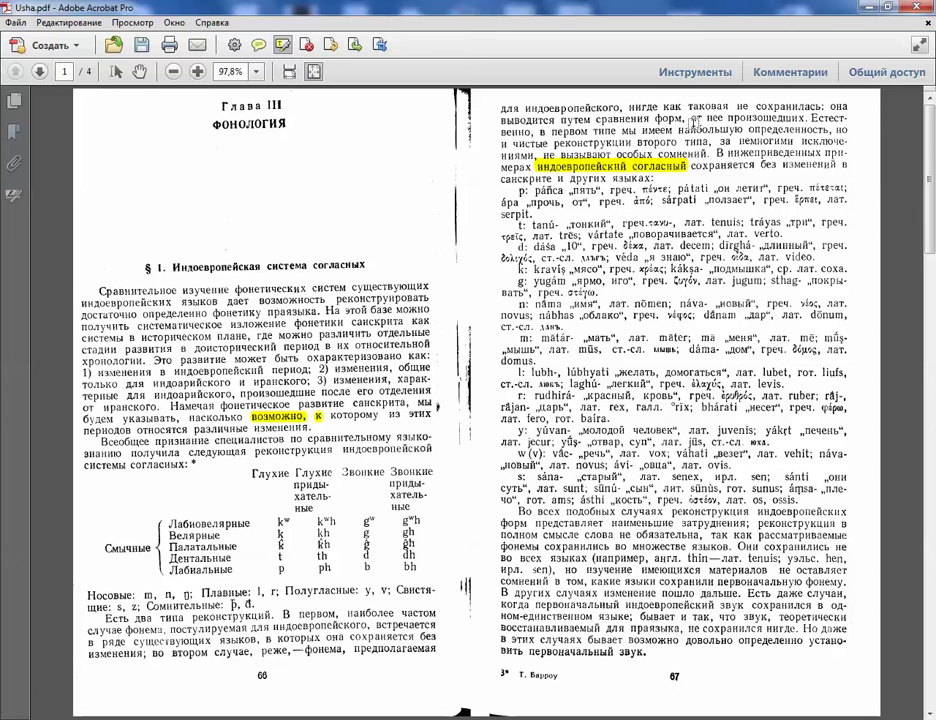
pyautogui.hotkey('ctrl', 'f')
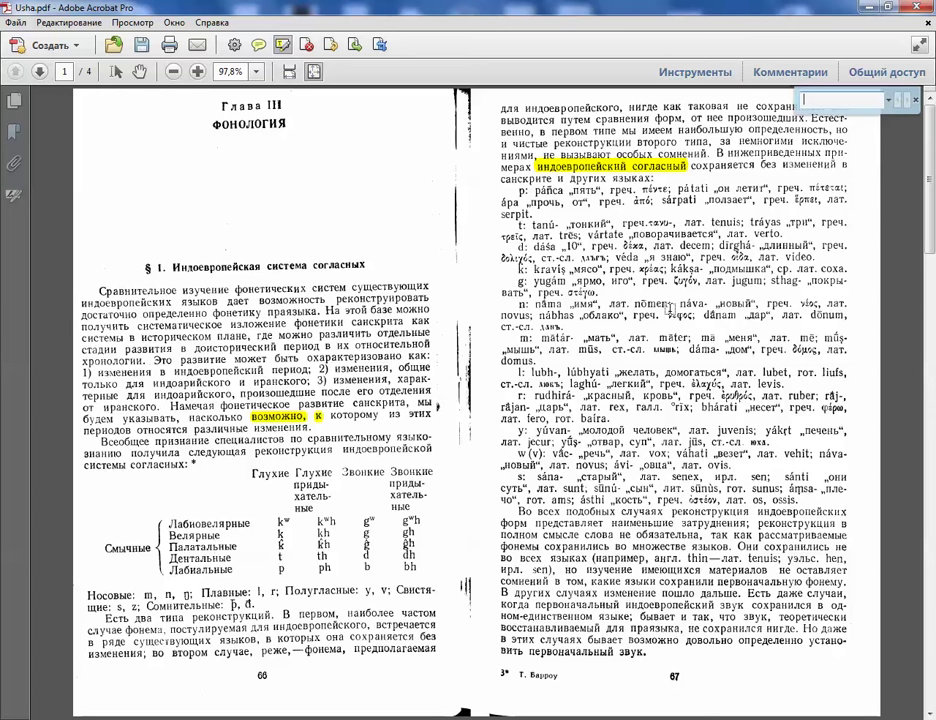
pyautogui.write('жел')
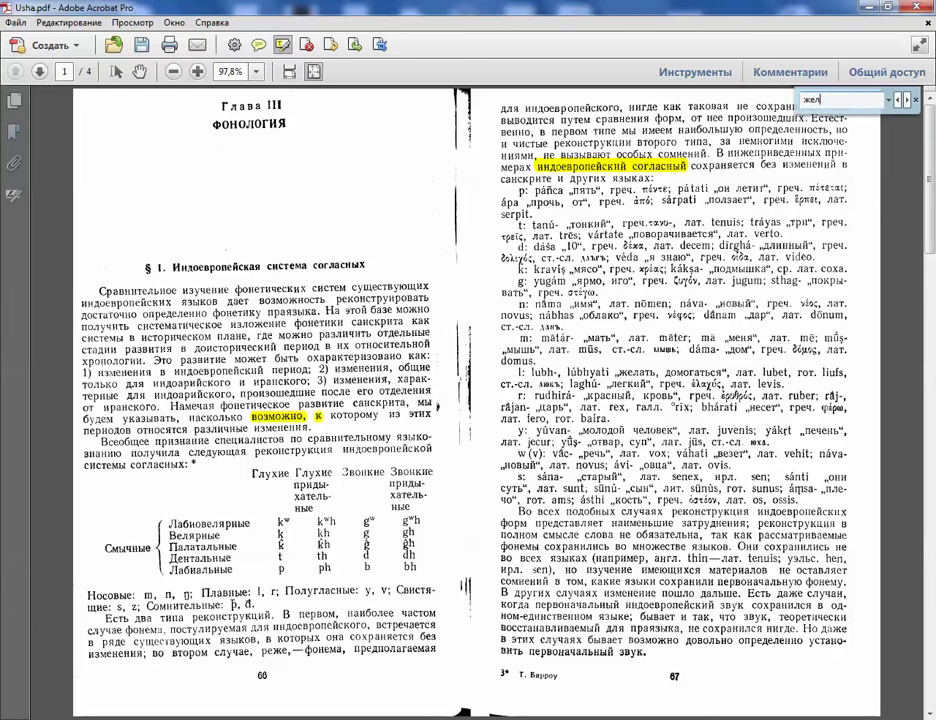
pyautogui.write('ать')
pyautogui.press('BackSpace')
pyautogui.press('BackSpace')
pyautogui.press('BackSpace')
pyautogui.press('Return')
pyautogui.press('Return')
pyautogui.press('Return')
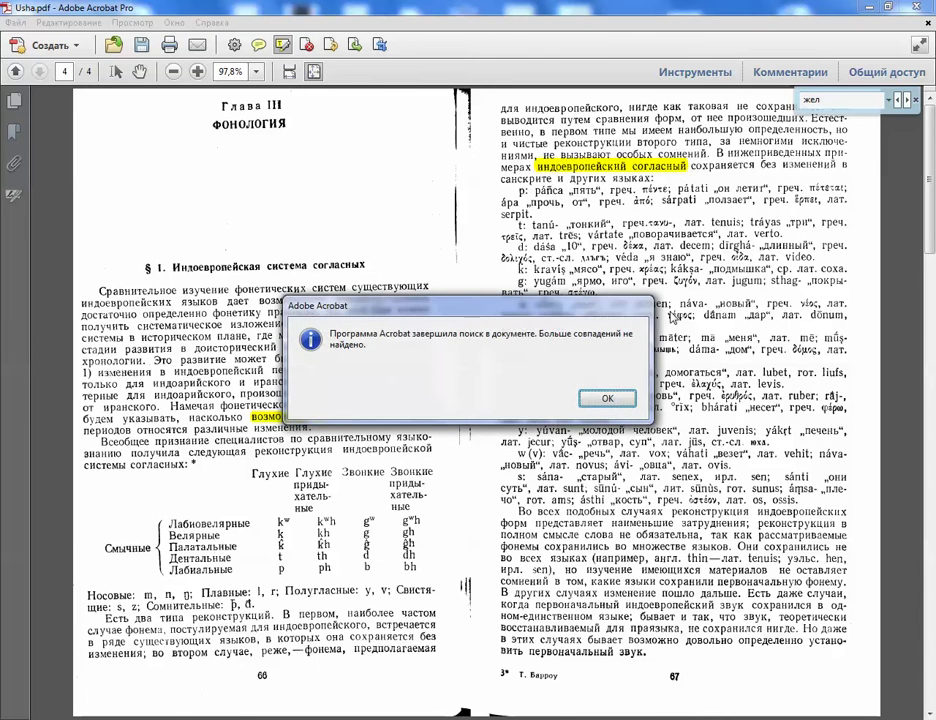
pyautogui.click(607, 398)
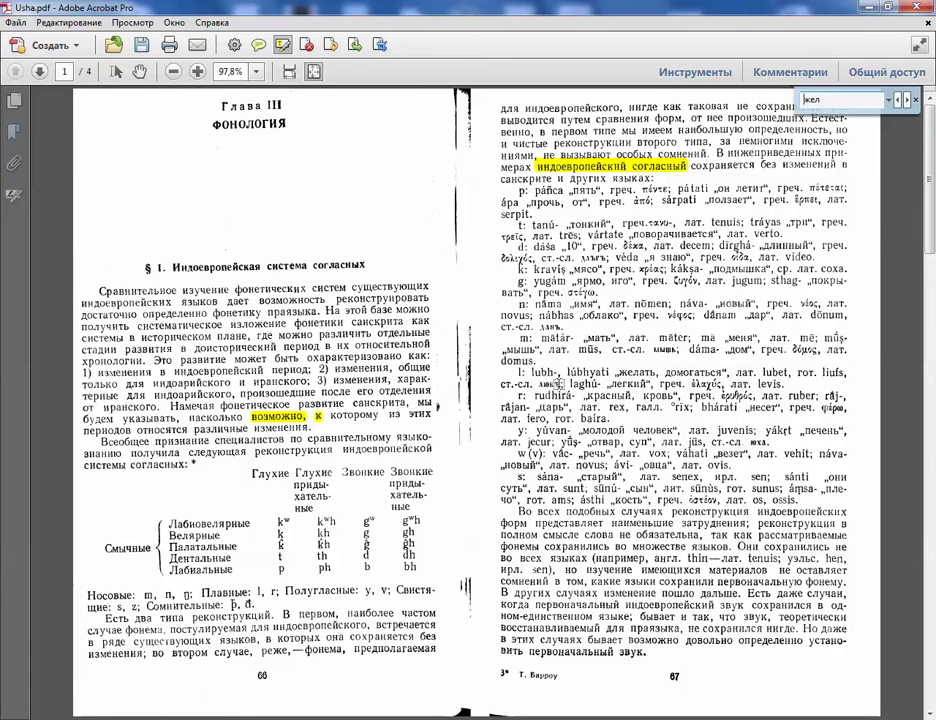
pyautogui.click(915, 99)
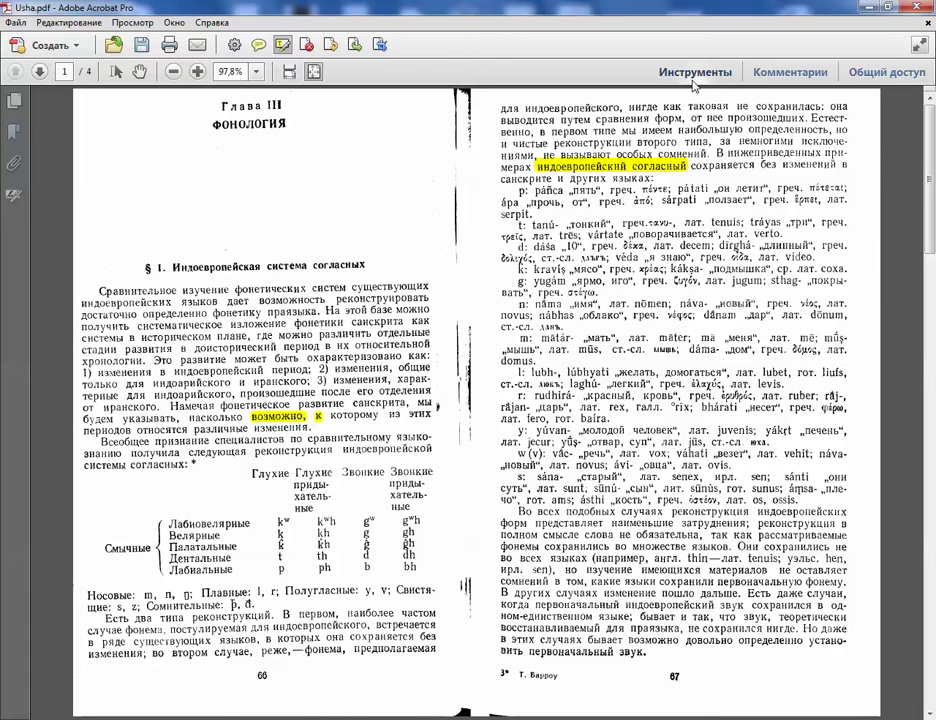
# Save the recognized document as a new PDF named Usha2.pdf in the sandic.ru folder
pyautogui.click(15, 22)
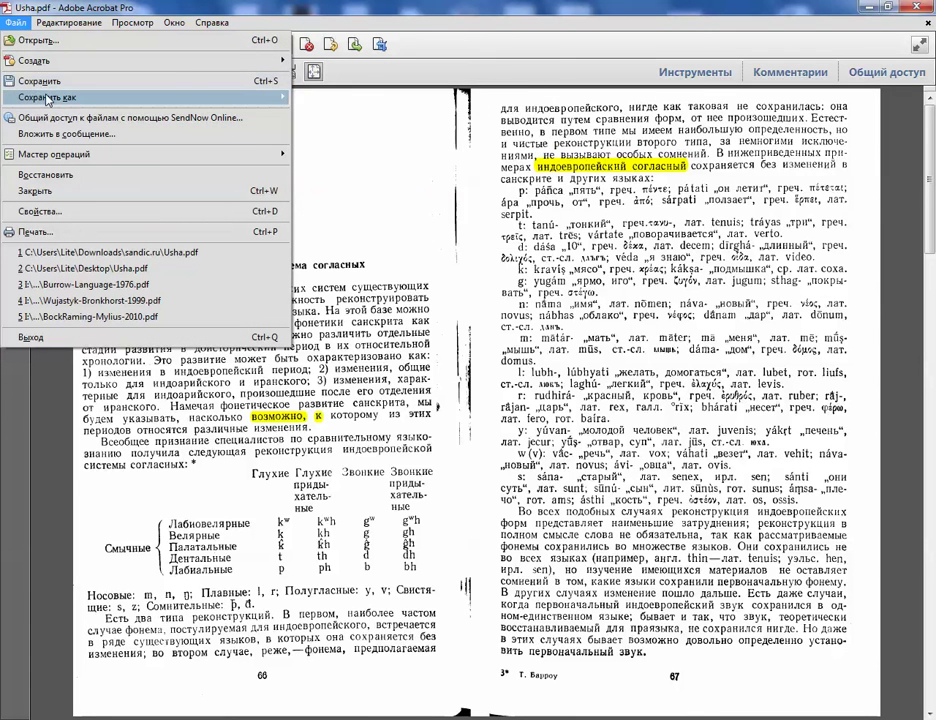
pyautogui.click(316, 95)
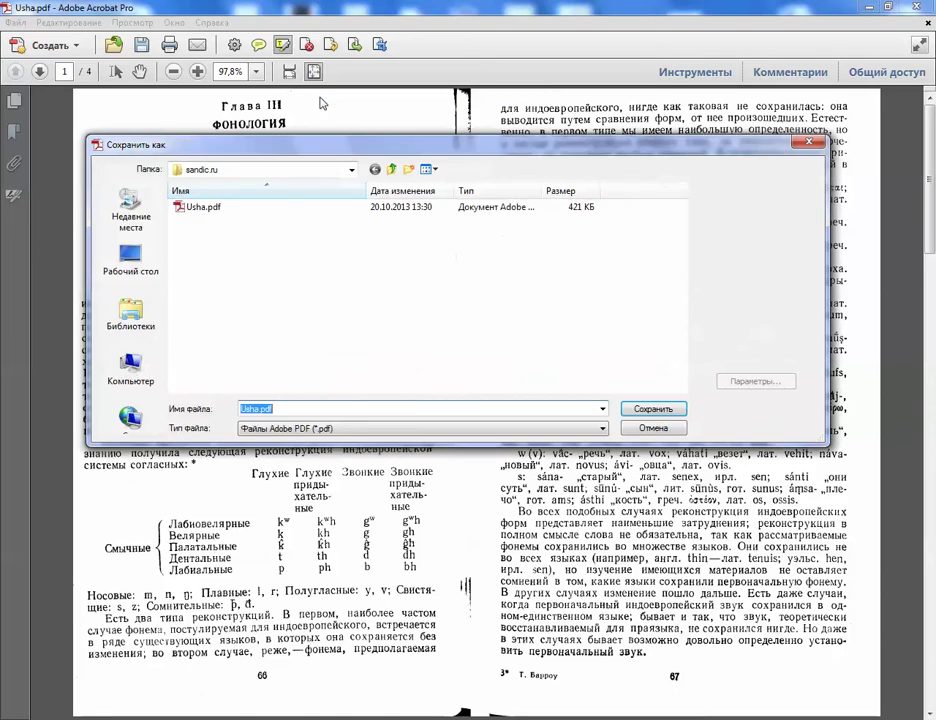
pyautogui.press('Right')
pyautogui.write('2')
pyautogui.click(652, 408)
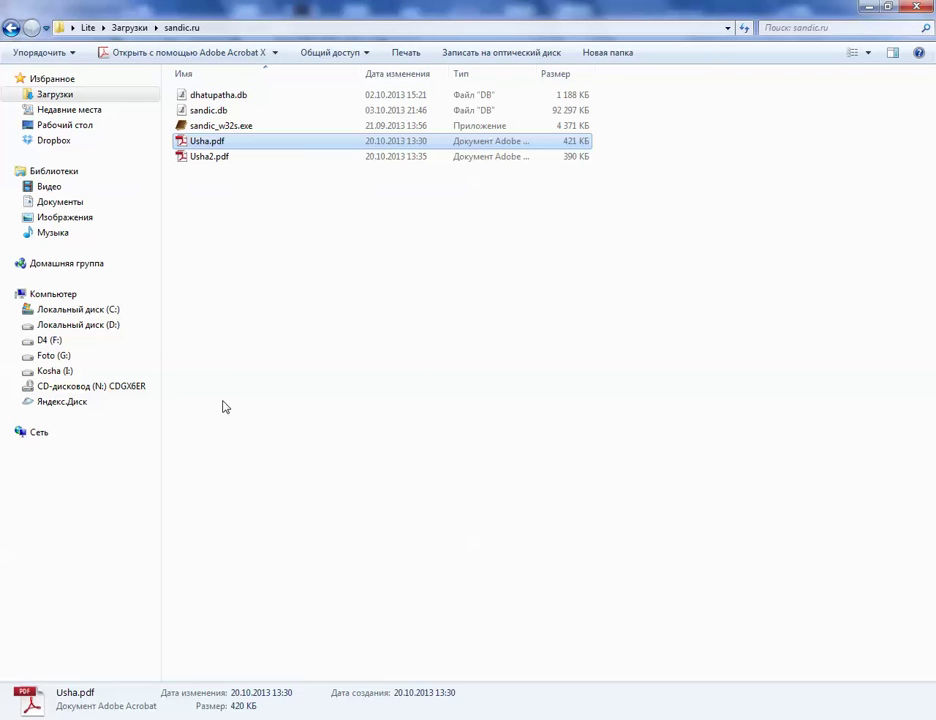
# Switch to the sandic.ru folder in Windows Explorer and compare the sizes of Usha.pdf and Usha2.pdf
pyautogui.click(531, 167)
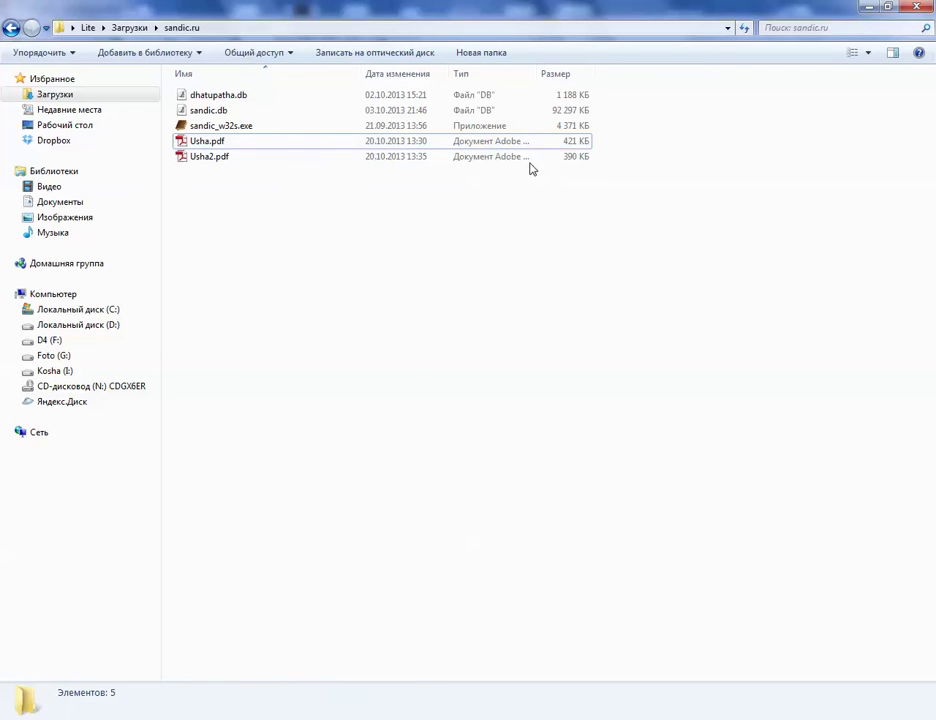
pyautogui.click(535, 160)
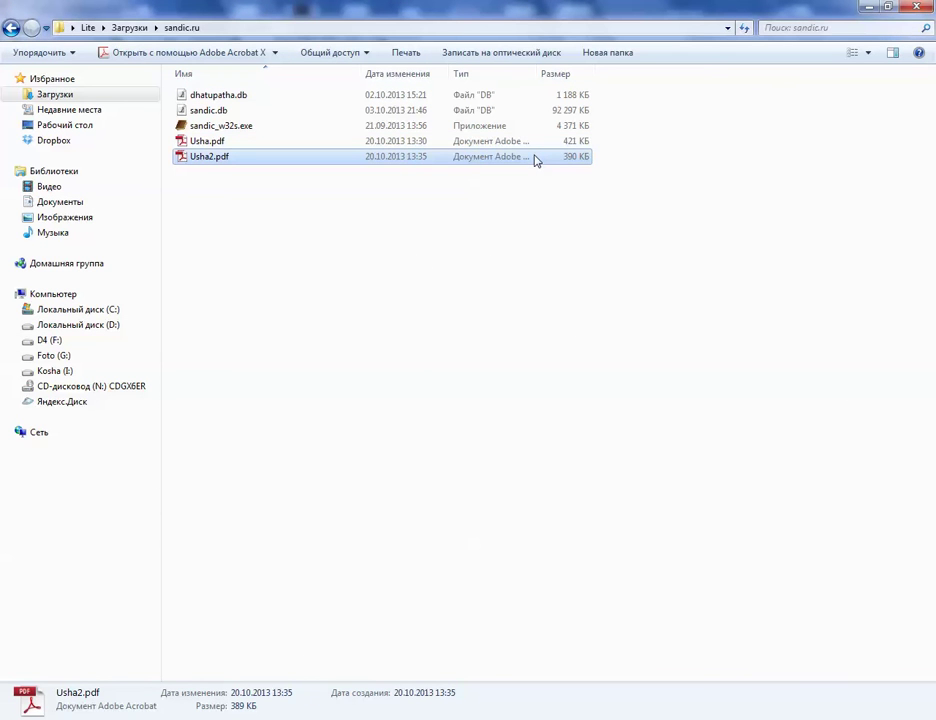
pyautogui.click(508, 144)
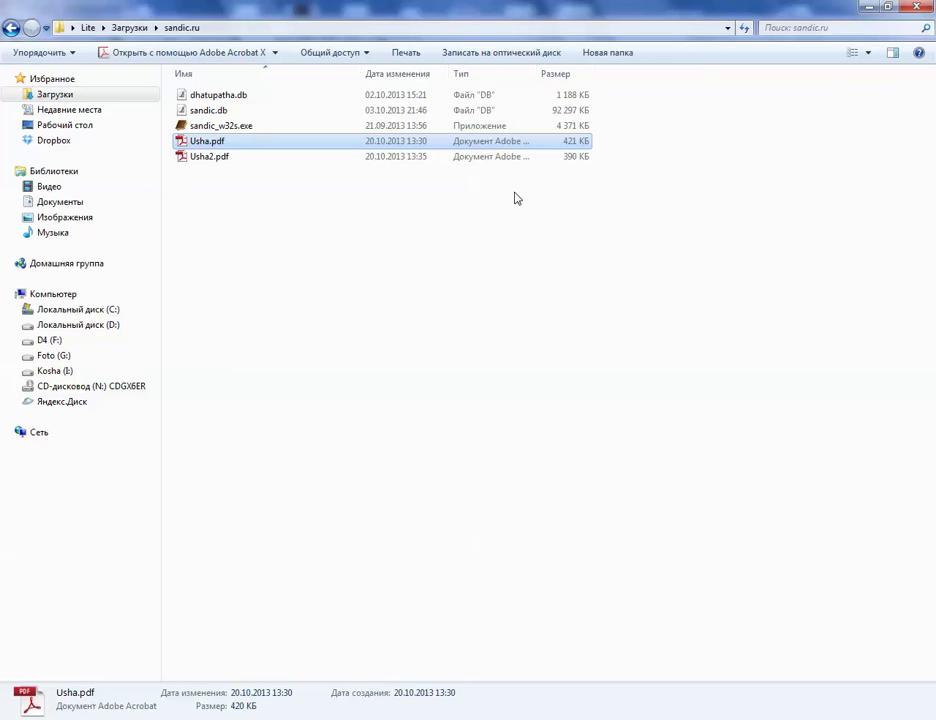
pyautogui.click(424, 159)
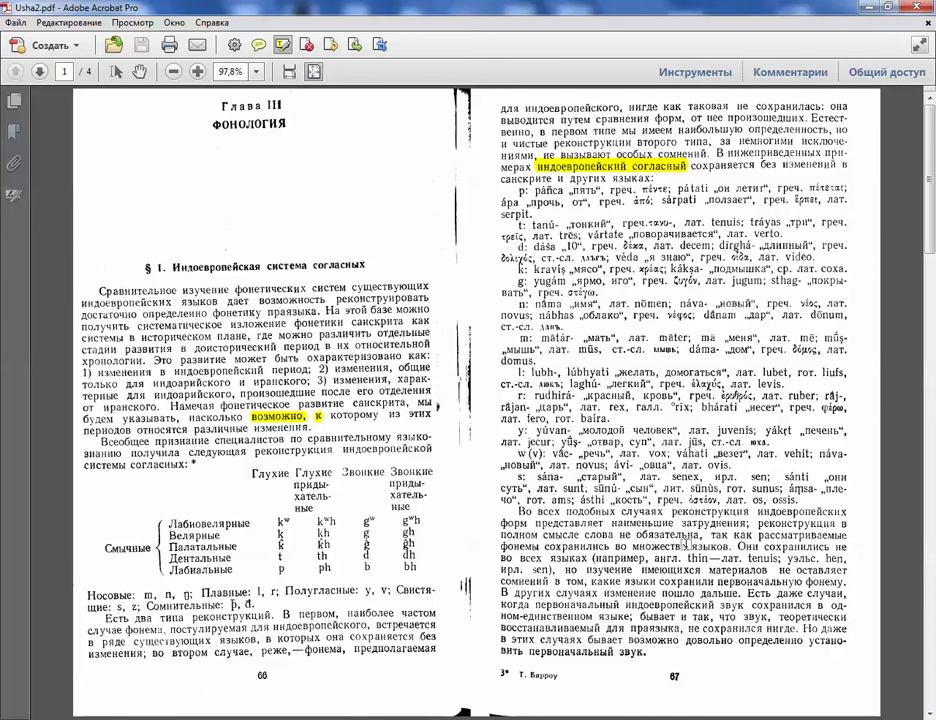
pyautogui.click(15, 22)
pyautogui.moveTo(150, 97)
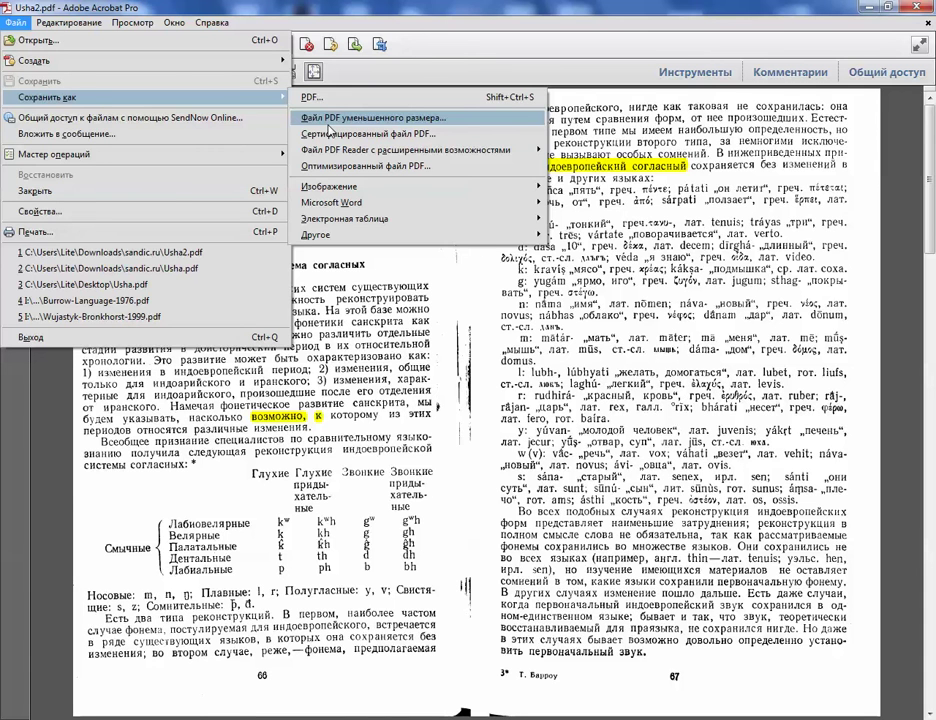
pyautogui.click(402, 64)
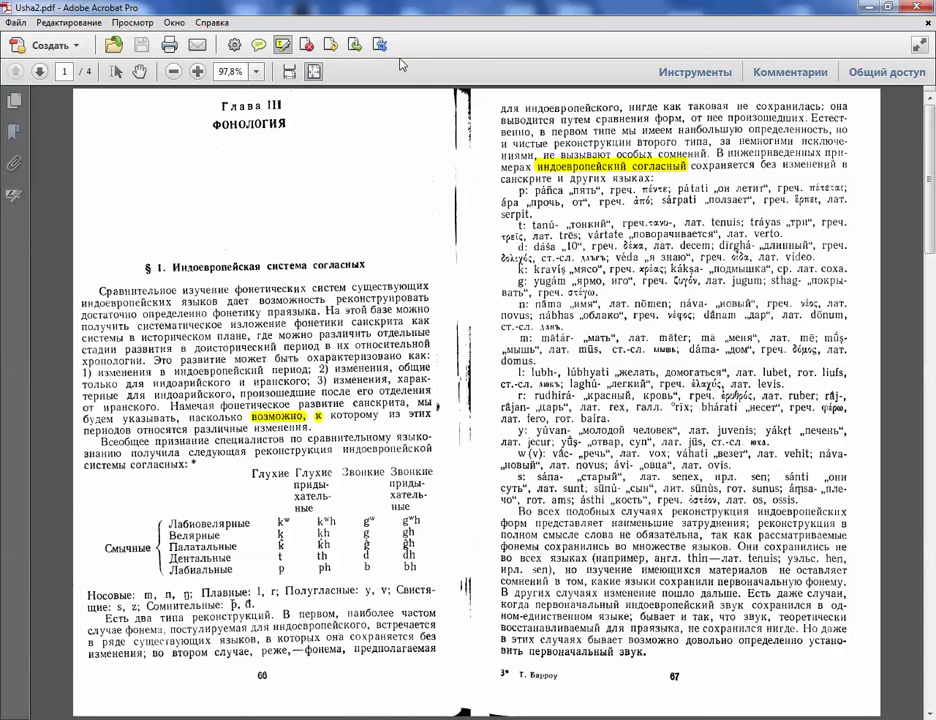
# Add a sticky note reading "OCR is there." above the § 1 heading on page 66 and minimize its pop-up
pyautogui.click(258, 48)
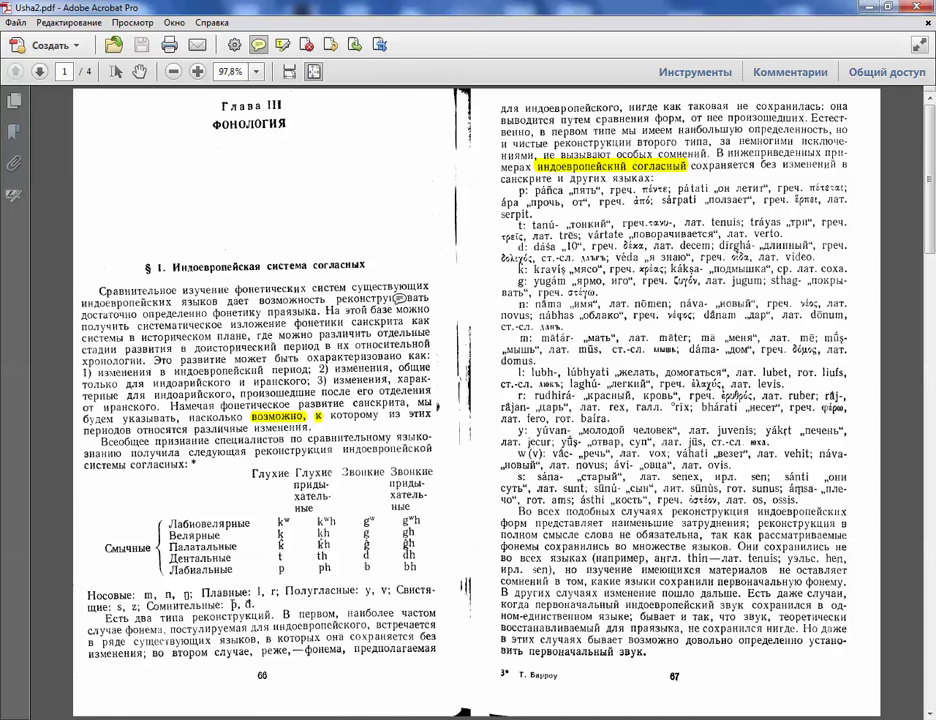
pyautogui.click(373, 216)
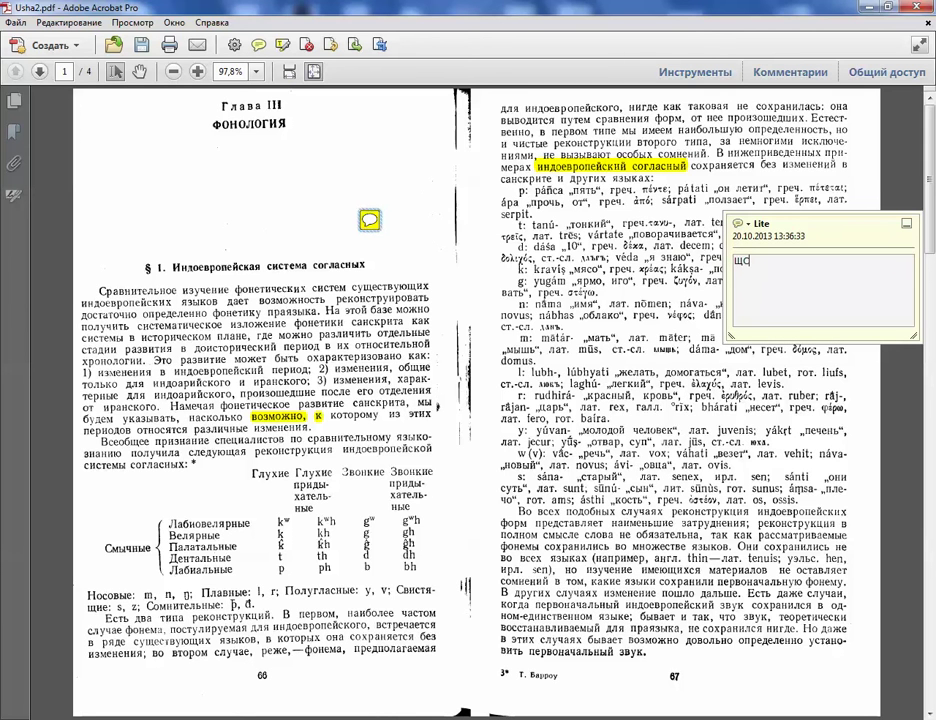
pyautogui.write('ОCR is there.')
pyautogui.click(905, 228)
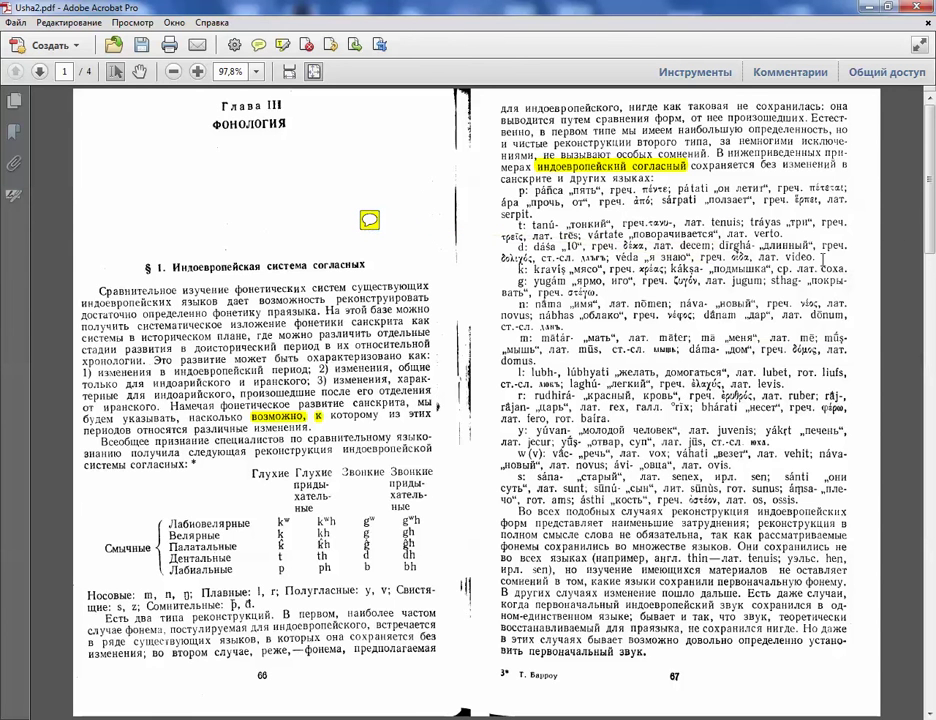